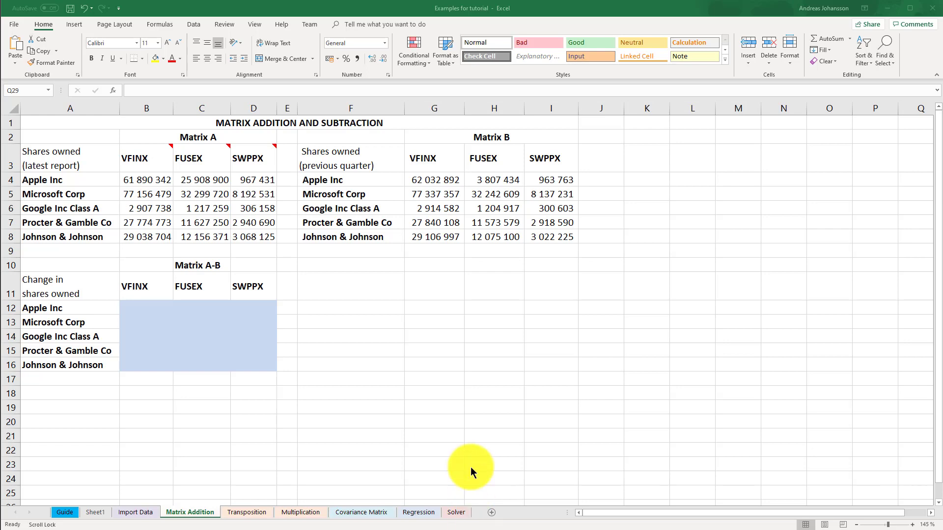
# Step: Examine the fund headers, company names and share counts of Matrix B and compare them with Matrix A
pyautogui.moveTo(428, 159); pyautogui.dragTo(545, 162)
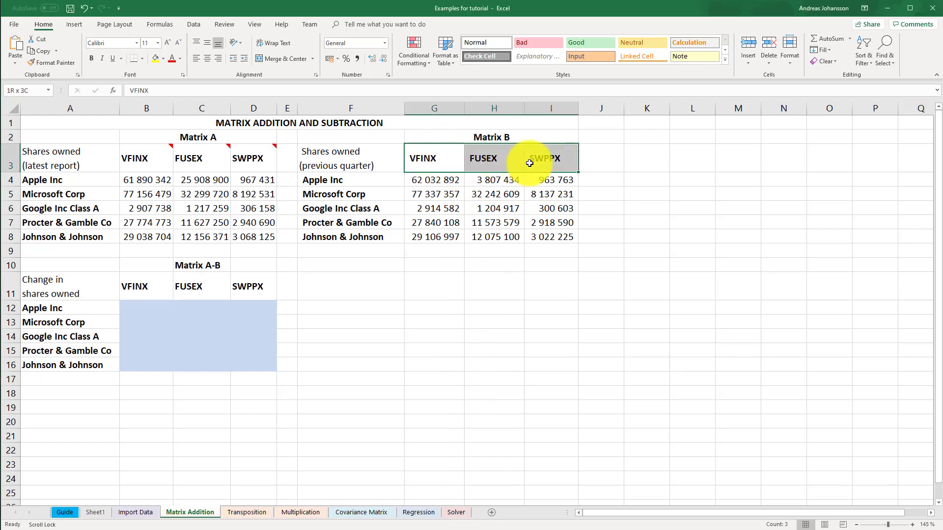
pyautogui.click(352, 174)
pyautogui.moveTo(352, 174); pyautogui.dragTo(350, 236)
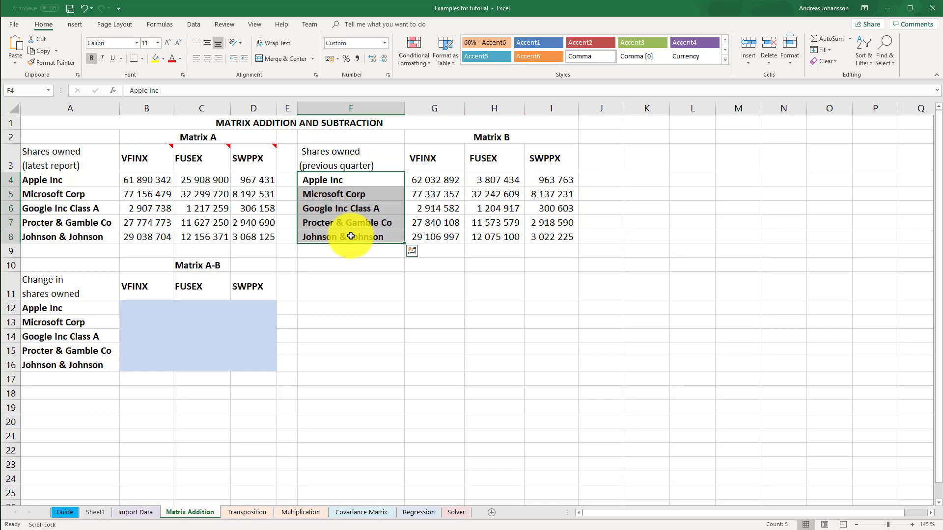
pyautogui.moveTo(442, 179); pyautogui.dragTo(547, 237)
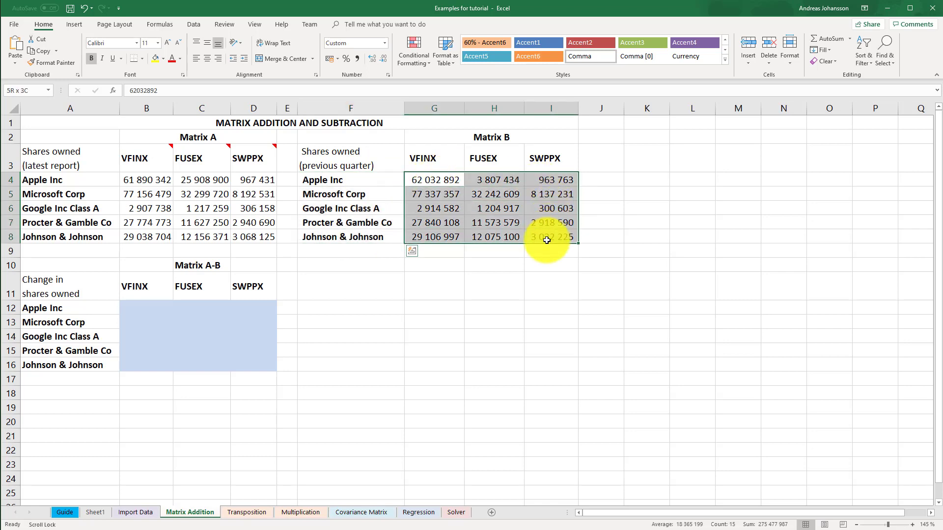
pyautogui.click(398, 182)
pyautogui.click(347, 195)
pyautogui.click(343, 210)
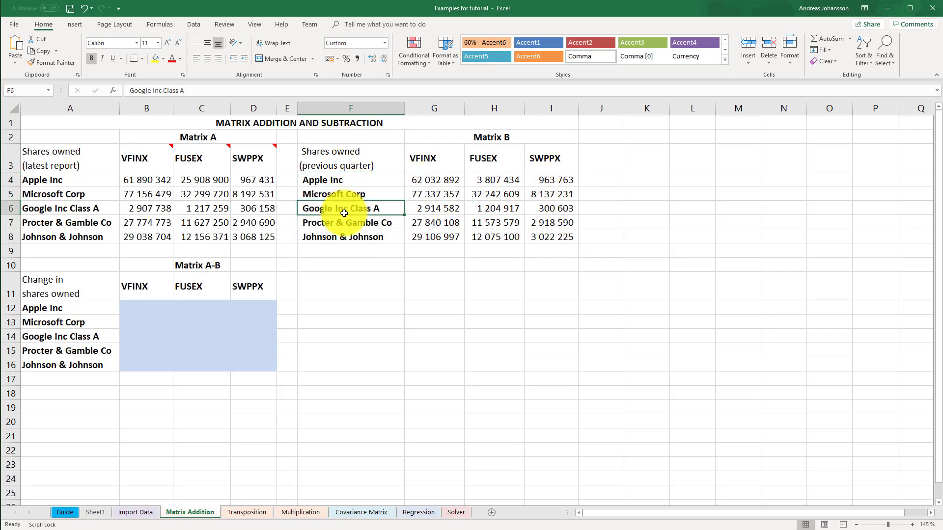
pyautogui.click(341, 224)
pyautogui.click(342, 237)
pyautogui.click(434, 158)
pyautogui.click(490, 157)
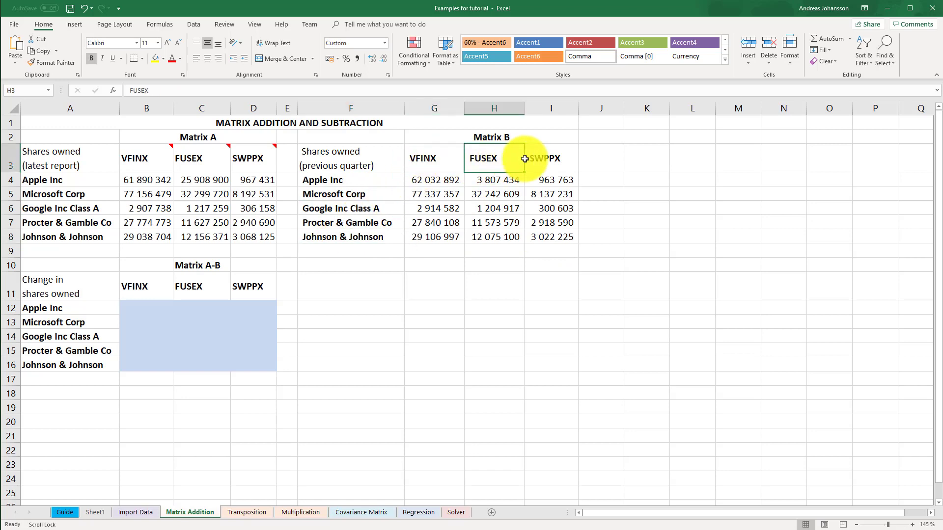
pyautogui.click(548, 158)
pyautogui.moveTo(352, 156); pyautogui.dragTo(541, 227)
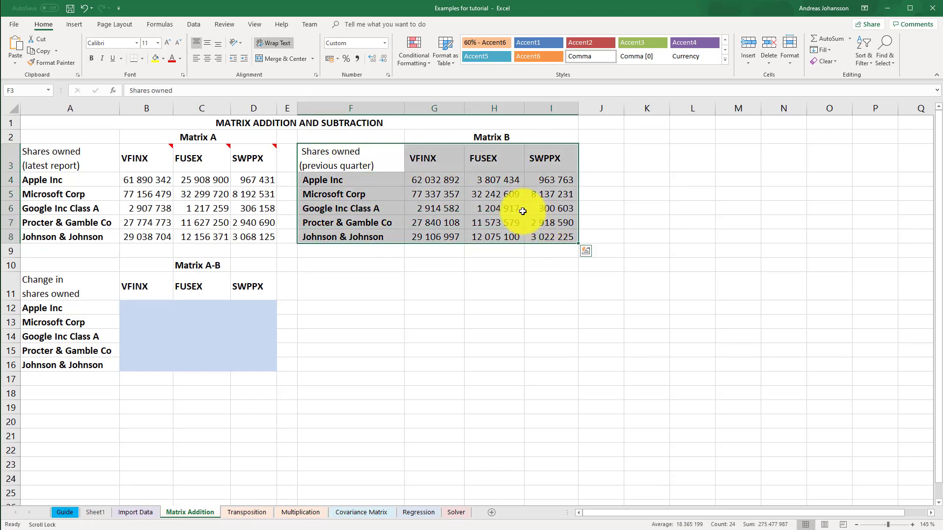
pyautogui.moveTo(54, 158); pyautogui.dragTo(246, 228)
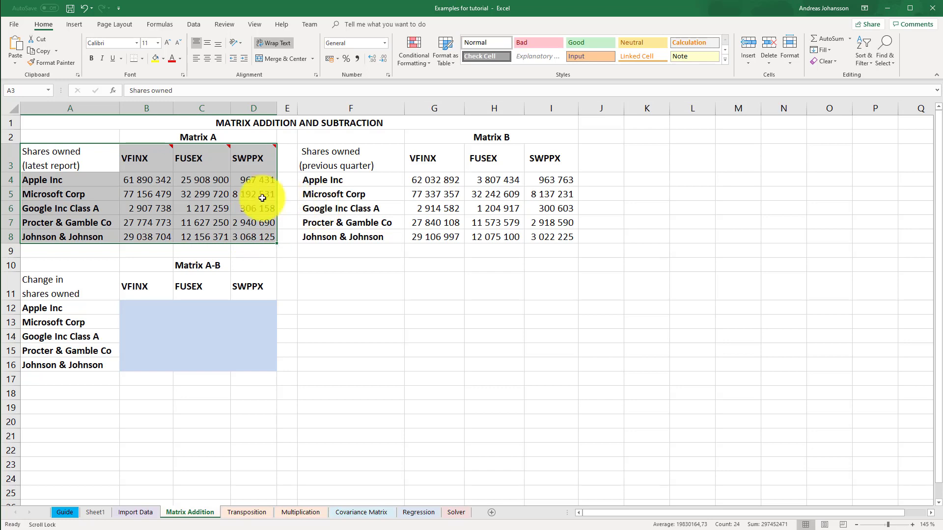
pyautogui.moveTo(143, 180); pyautogui.dragTo(270, 234)
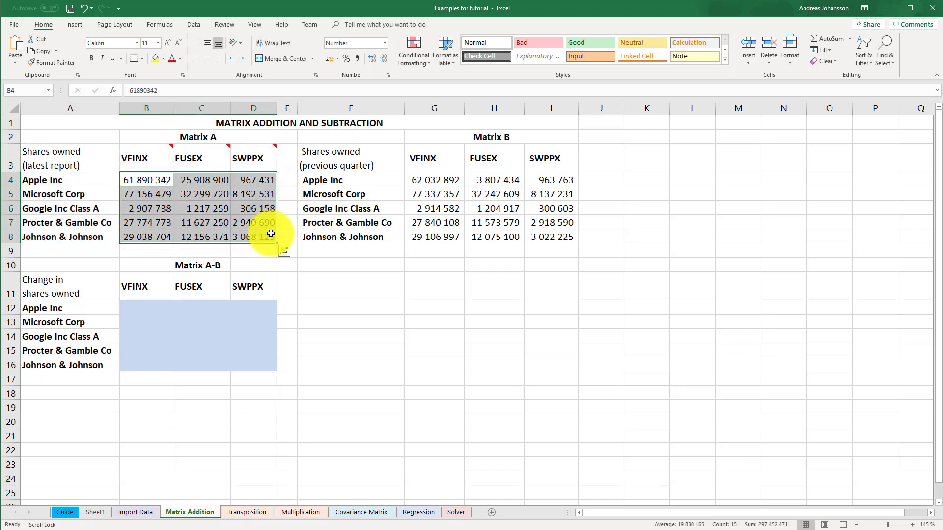
pyautogui.moveTo(422, 180); pyautogui.dragTo(549, 237)
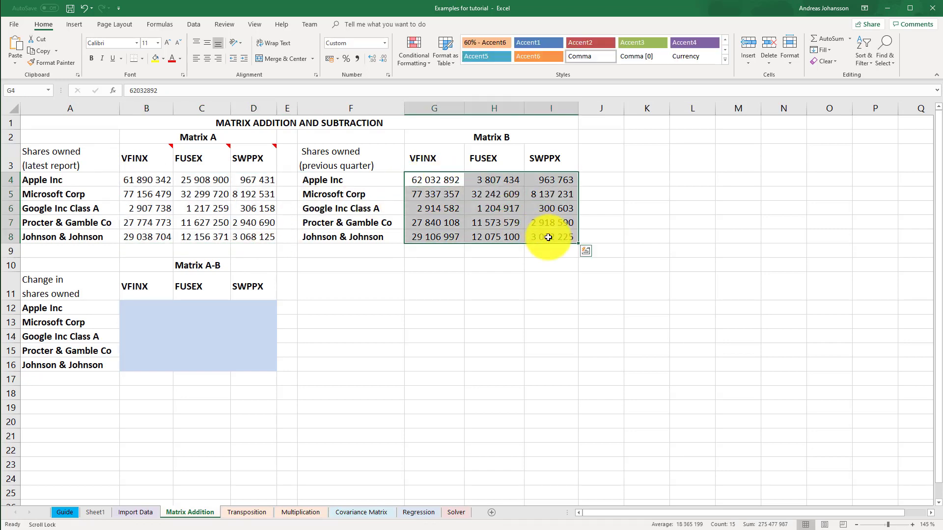
# Step: Enter =B4-G4 in cell B12 and fill the formula across the Matrix A-B range B12:D16
pyautogui.click(146, 308)
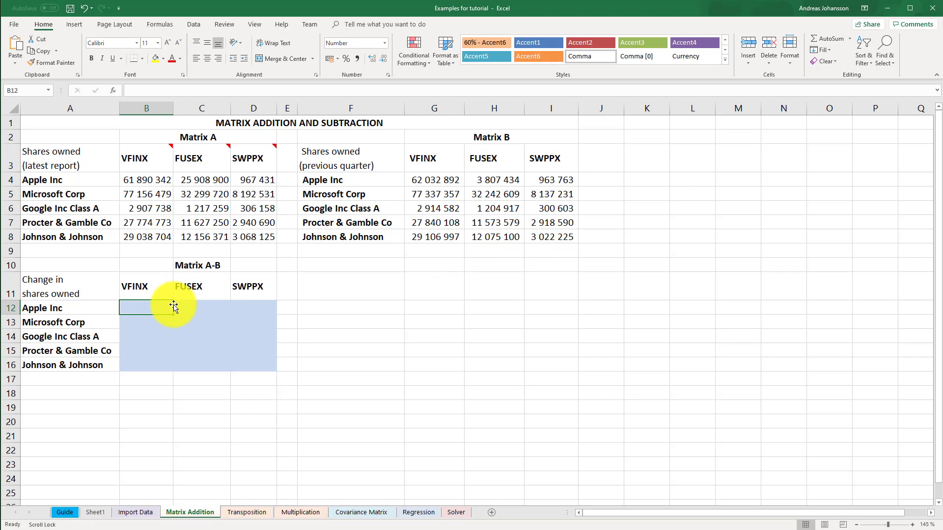
pyautogui.write('=')
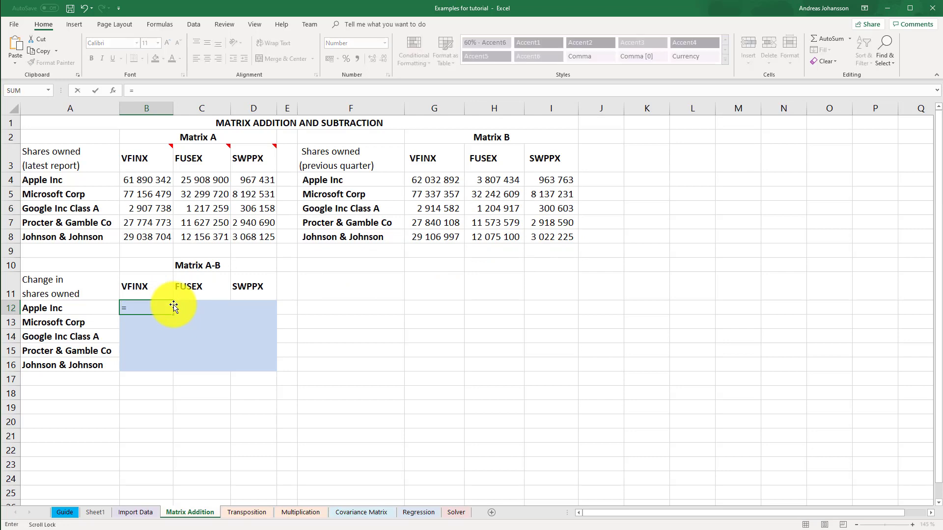
pyautogui.click(140, 179)
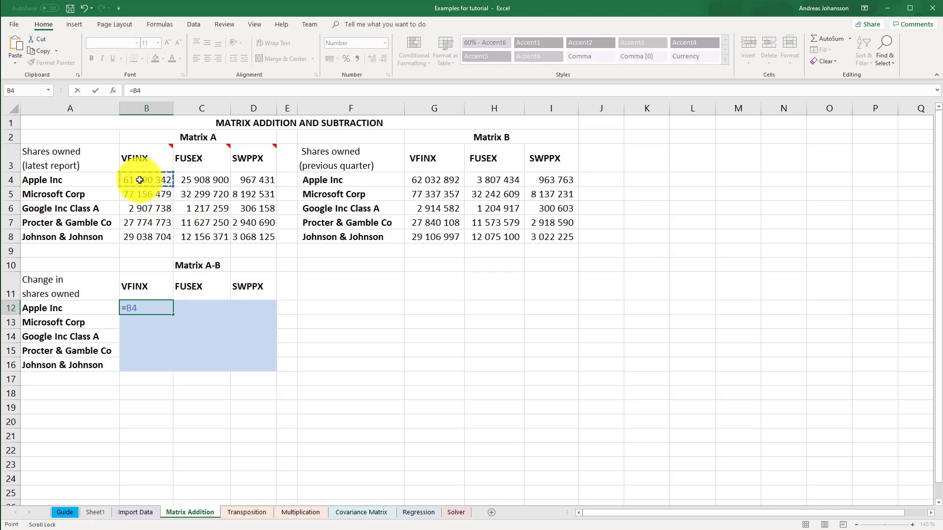
pyautogui.write('-')
pyautogui.click(438, 183)
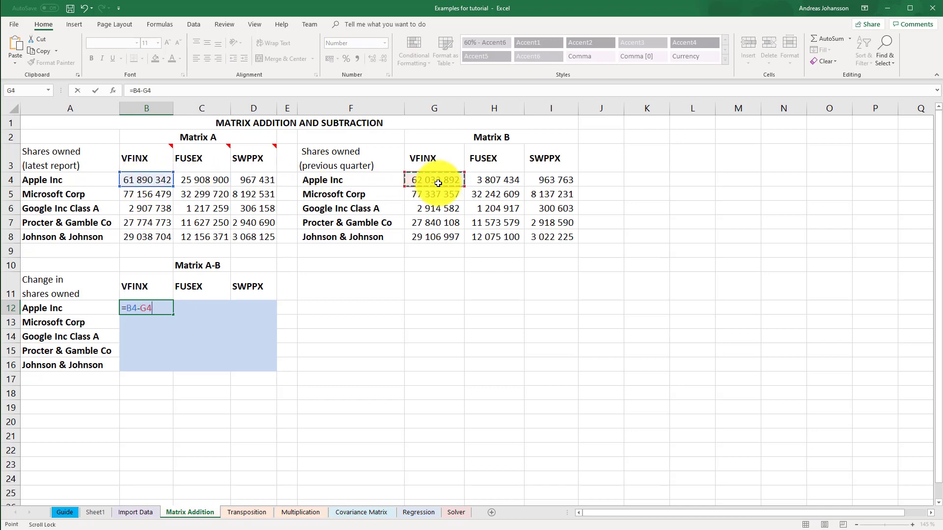
pyautogui.press('Tab')
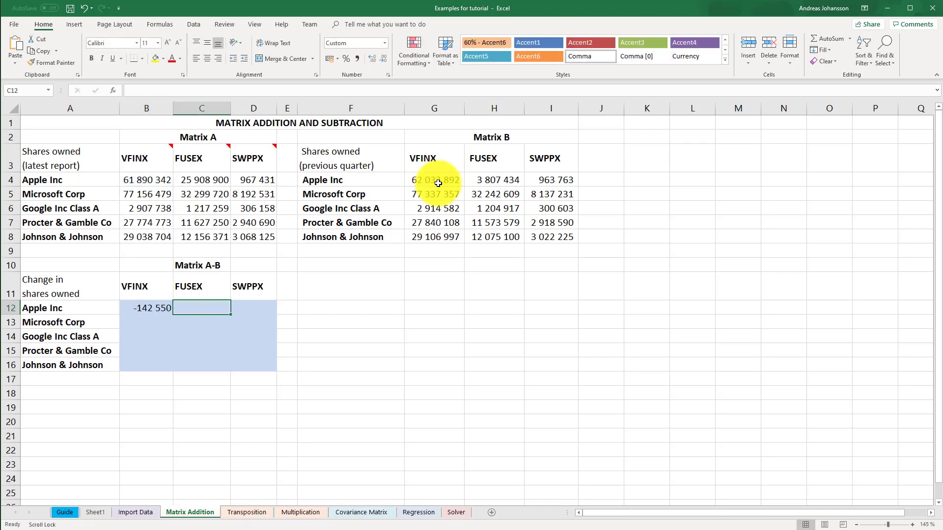
pyautogui.click(146, 309)
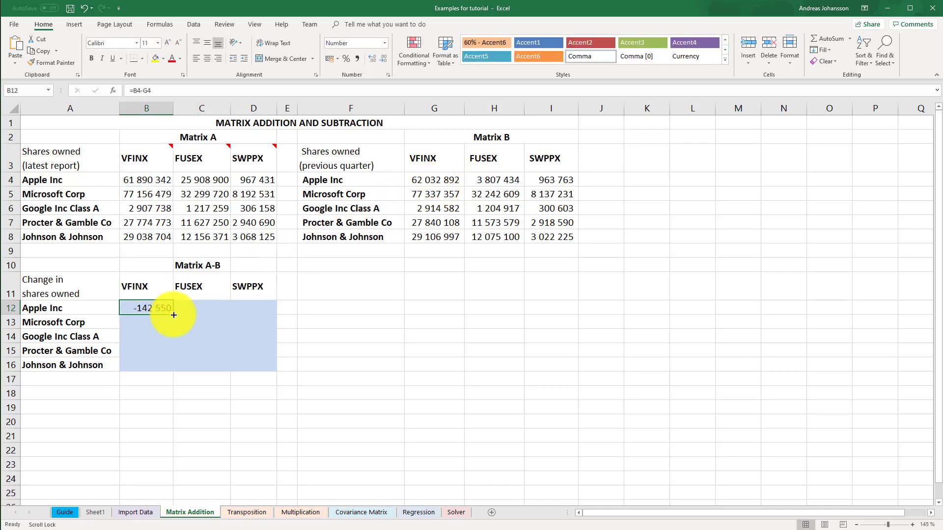
pyautogui.moveTo(172, 315); pyautogui.dragTo(271, 366)
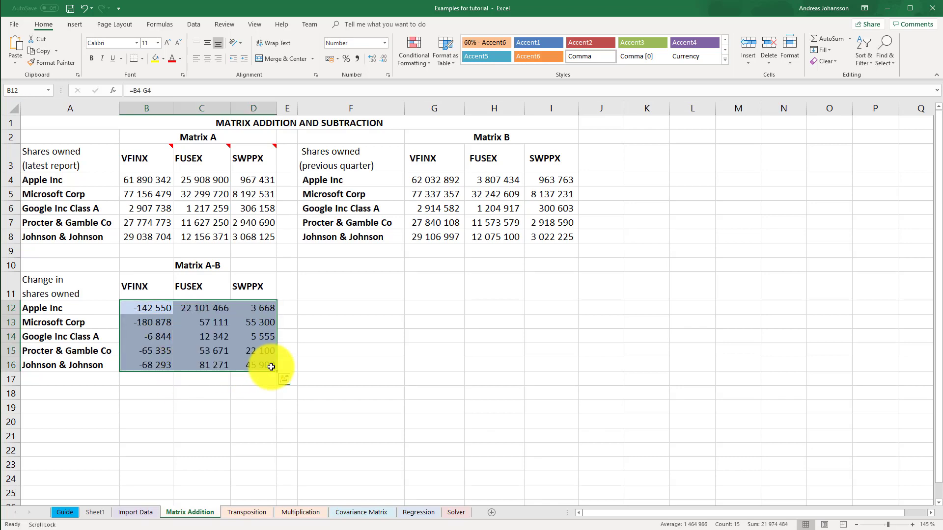
# Step: Check the copied formula in D16 and clear the results from B12:D16
pyautogui.doubleClick(254, 365)
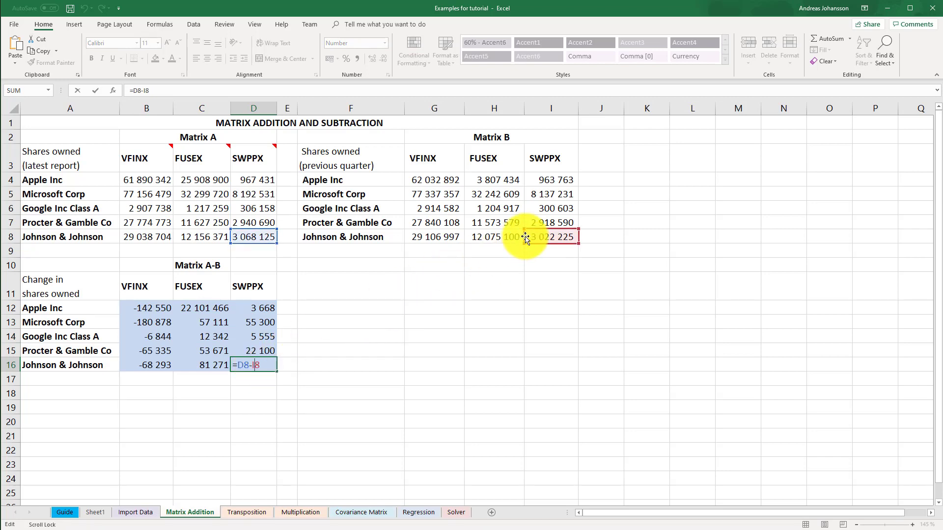
pyautogui.press('Escape')
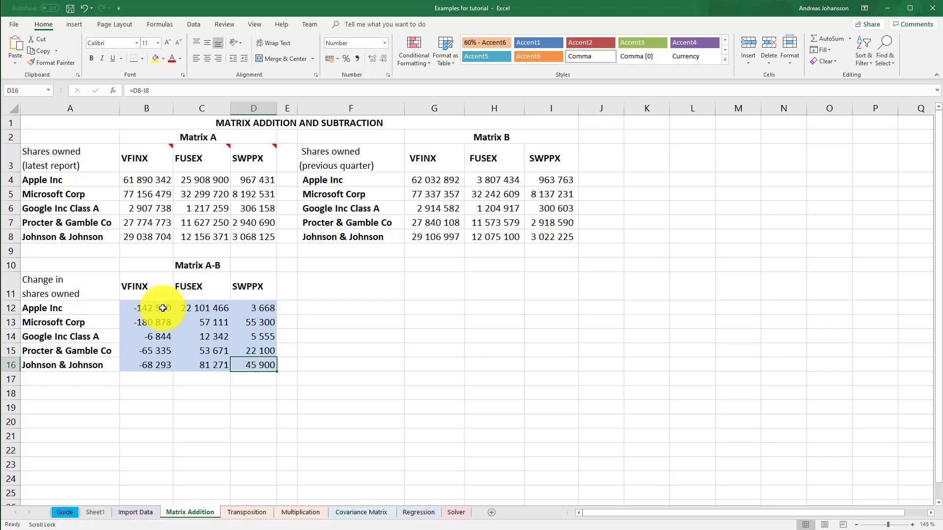
pyautogui.moveTo(163, 308); pyautogui.dragTo(263, 368)
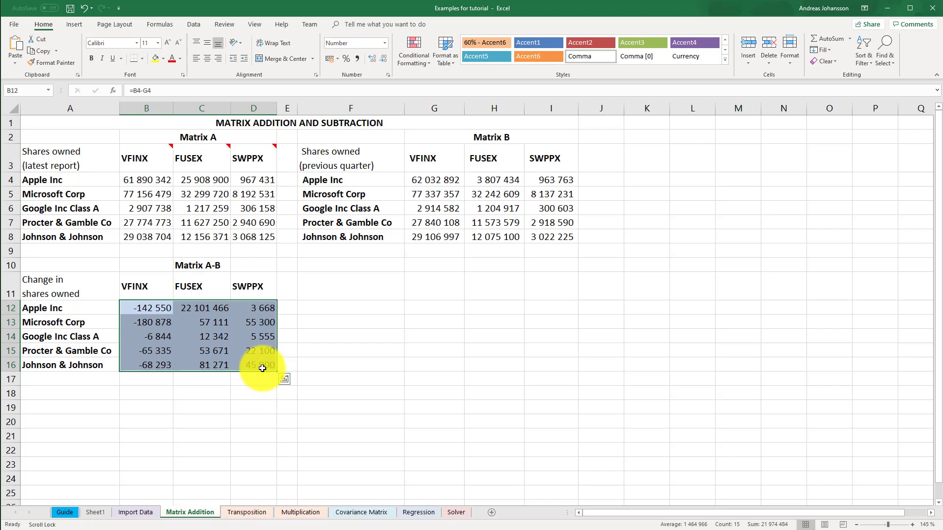
pyautogui.press('Delete')
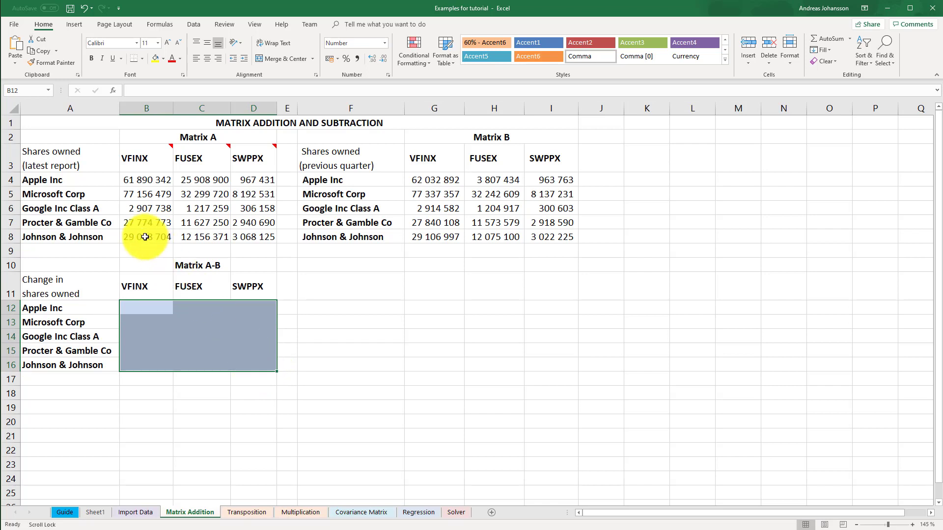
# Step: Name the Matrix A values in B4:D8 as range A
pyautogui.moveTo(143, 183); pyautogui.dragTo(261, 238)
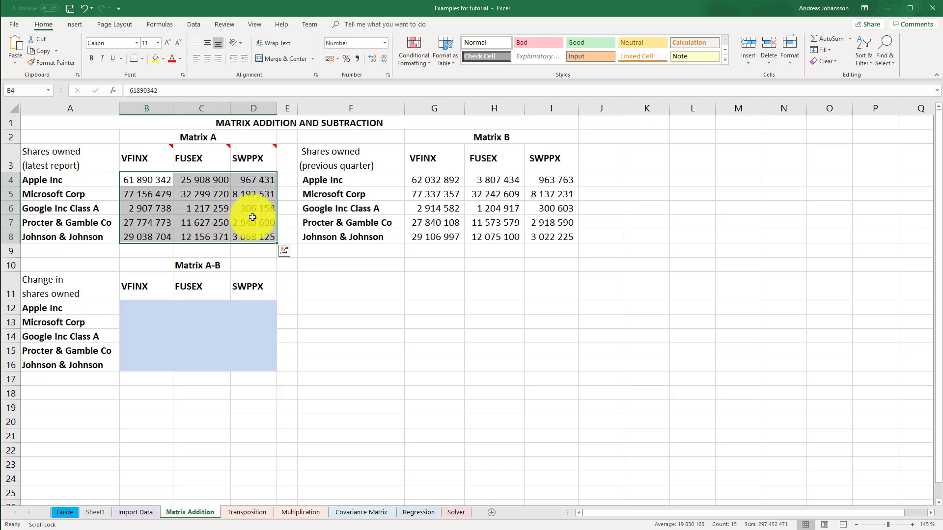
pyautogui.click(24, 90)
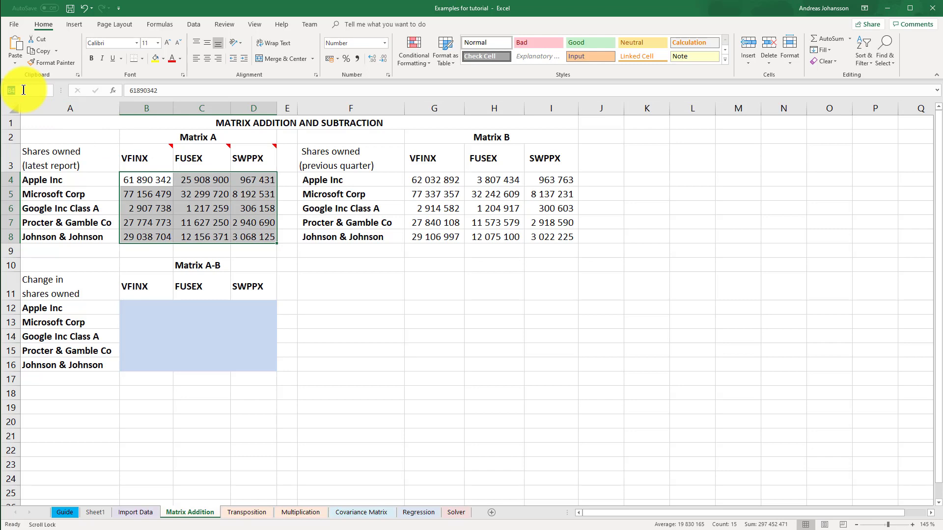
pyautogui.write('A')
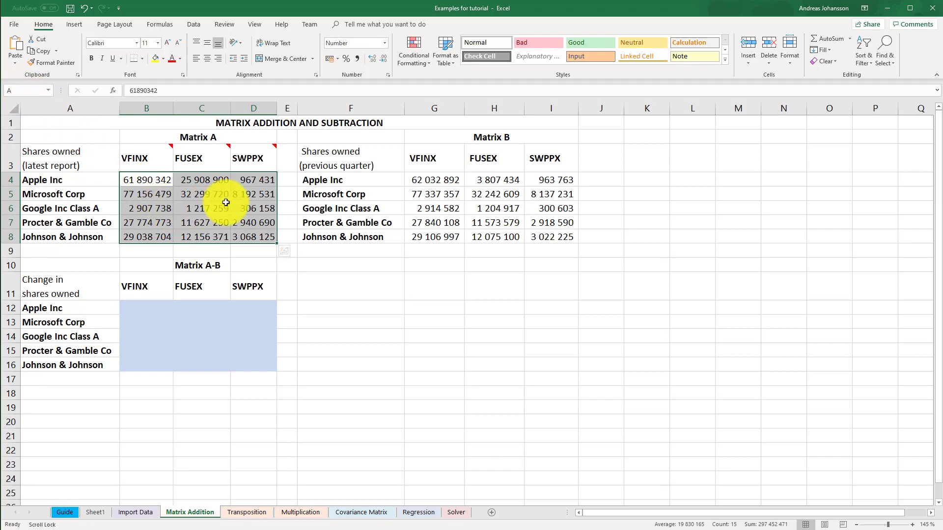
# Step: Name the Matrix B values in G4:I8 as range B and check both named ranges by reselecting them
pyautogui.moveTo(434, 180); pyautogui.dragTo(553, 238)
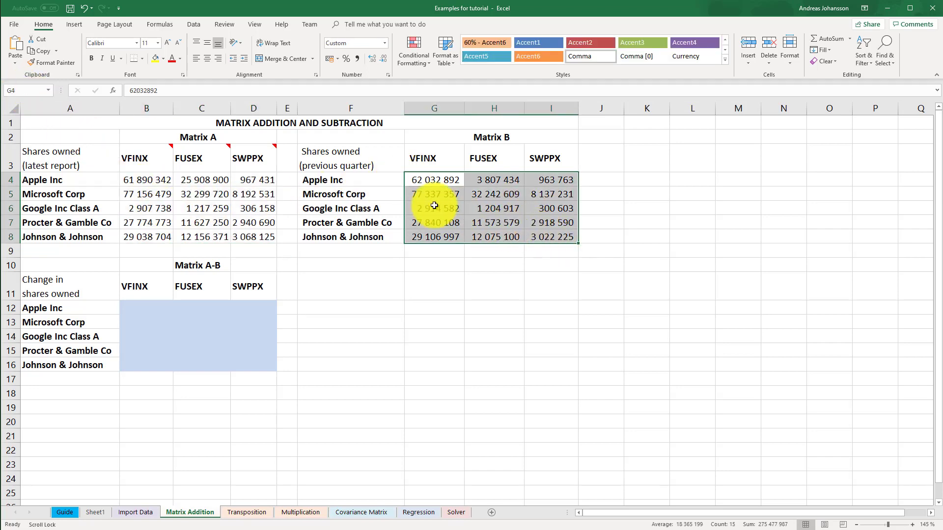
pyautogui.click(13, 90)
pyautogui.write('B')
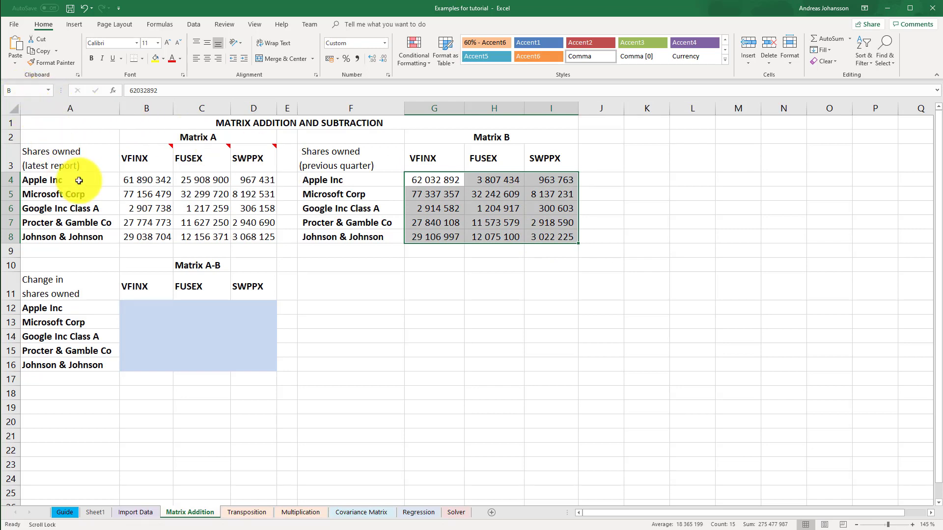
pyautogui.click(140, 269)
pyautogui.moveTo(143, 183); pyautogui.dragTo(253, 238)
pyautogui.moveTo(433, 181); pyautogui.dragTo(571, 237)
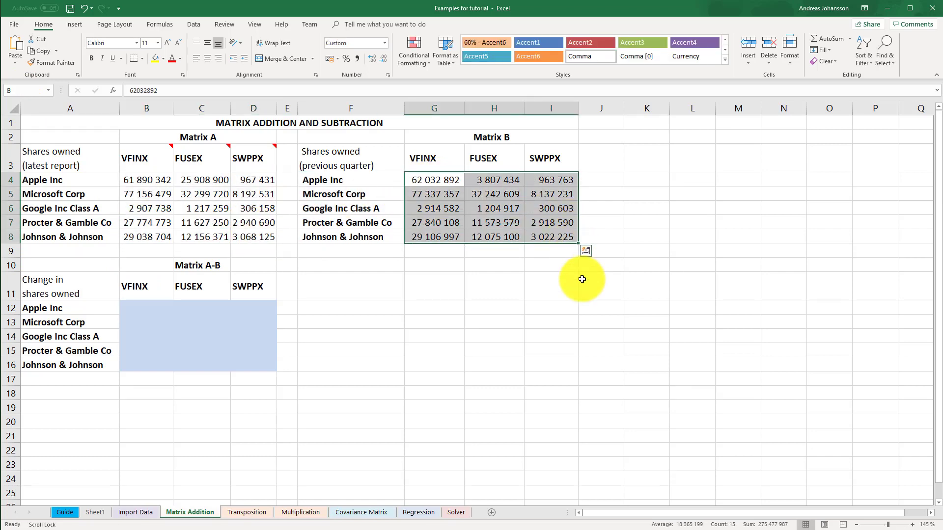
# Step: Label the dimensions of Matrix A and Matrix B as (5x3) in cells C9 and H9
pyautogui.click(206, 249)
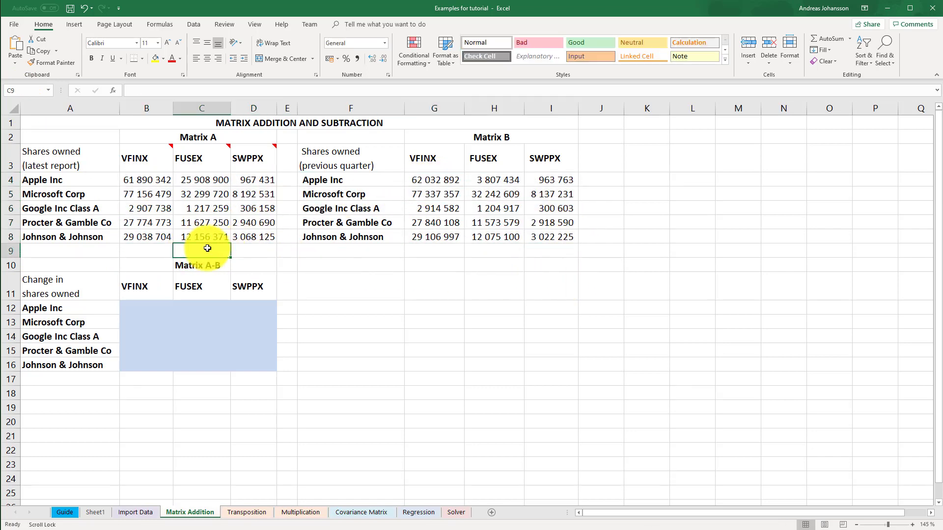
pyautogui.write('(5x')
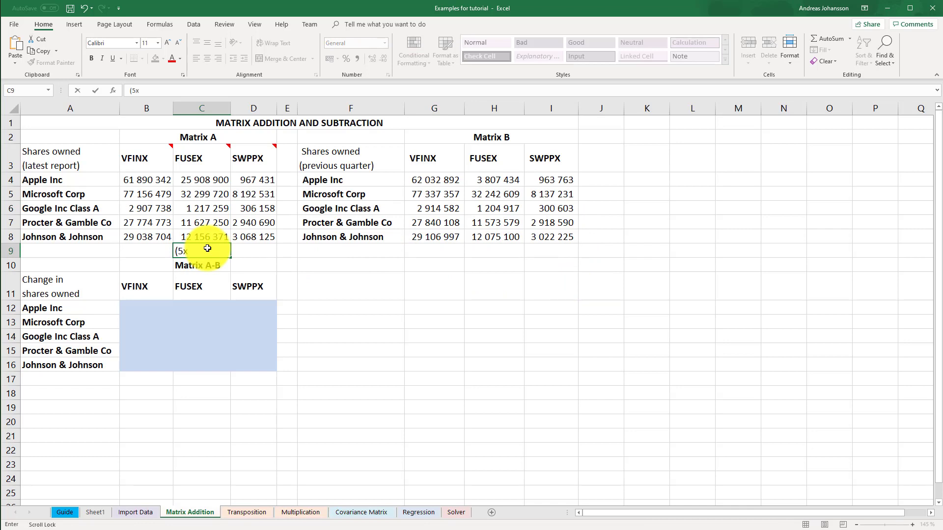
pyautogui.write('3)')
pyautogui.click(482, 248)
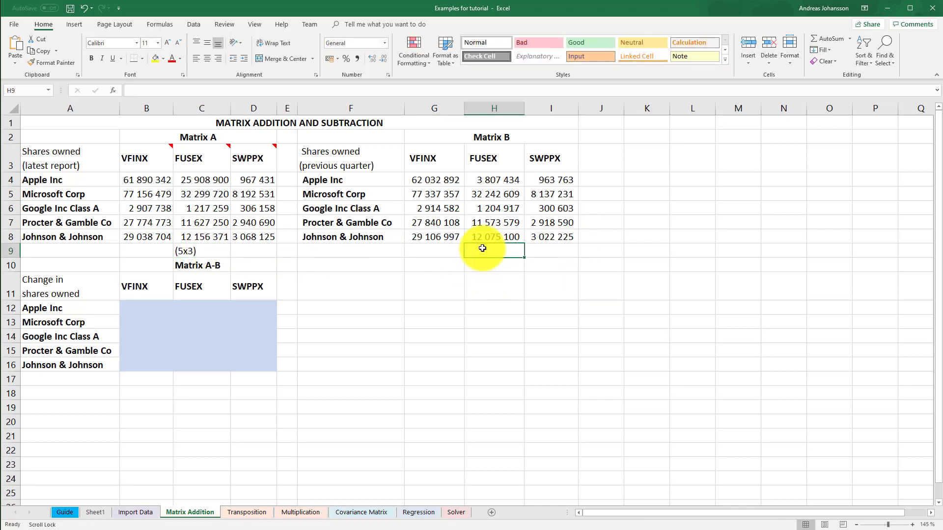
pyautogui.write('(5x3)')
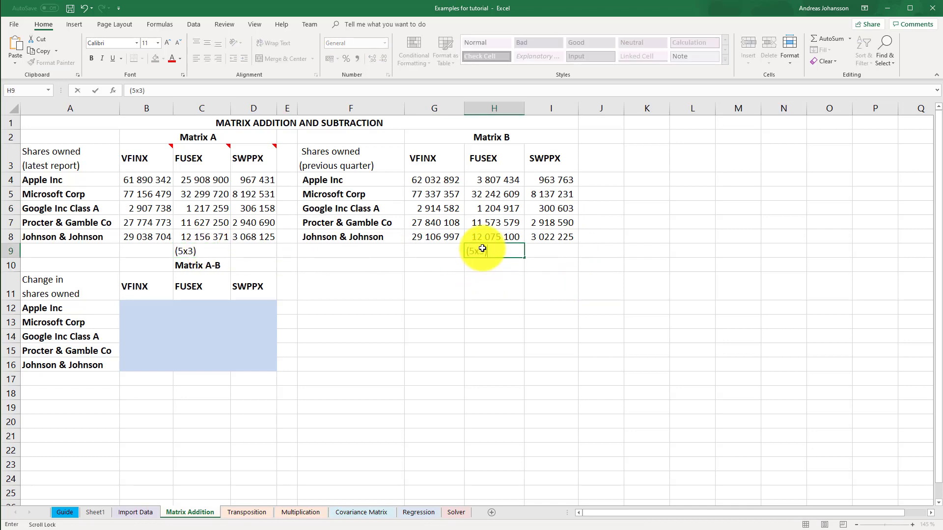
pyautogui.press('Tab')
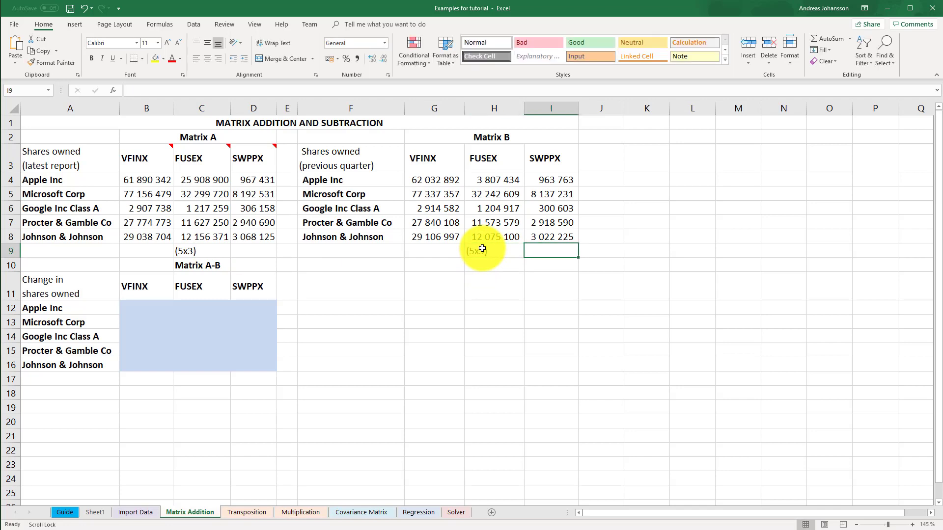
# Step: Label the dimensions of the Matrix A-B result range as (5x3) in cell C17
pyautogui.moveTo(152, 308); pyautogui.dragTo(259, 363)
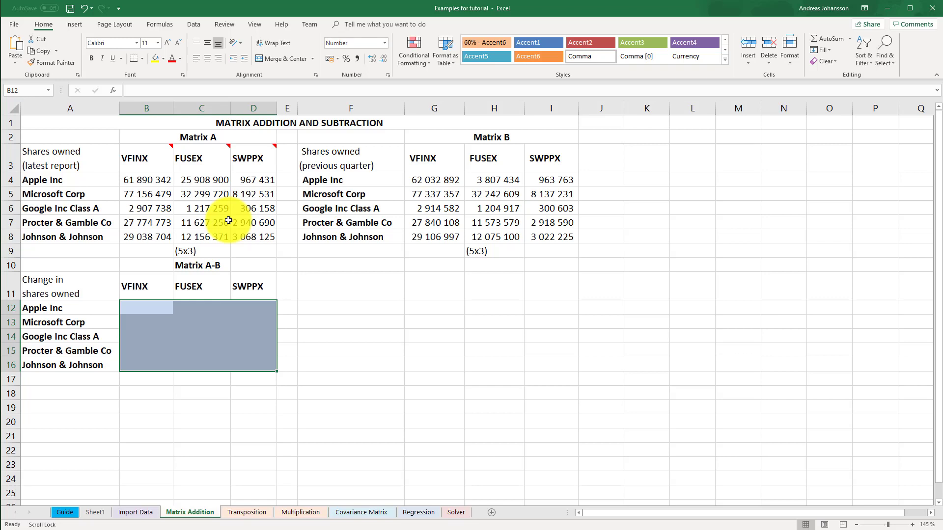
pyautogui.click(190, 379)
pyautogui.write('(5x')
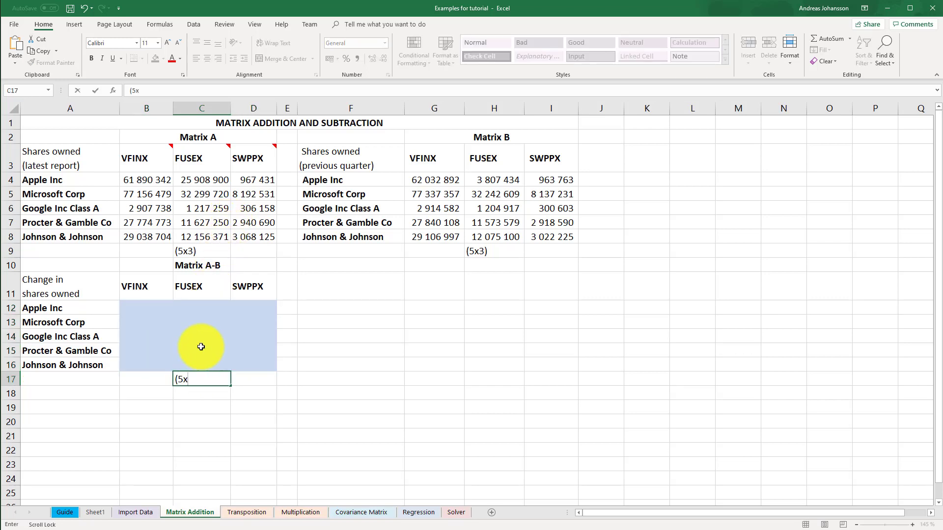
pyautogui.write('3)')
pyautogui.press('Tab')
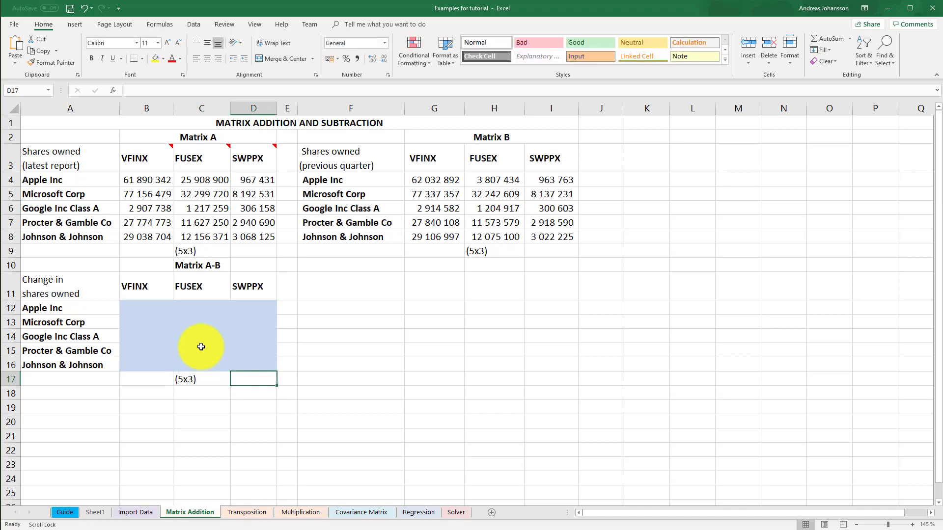
# Step: Calculate Matrix A-B by entering the array formula =A-B across the 5x3 range B12:D16
pyautogui.moveTo(151, 311); pyautogui.dragTo(248, 367)
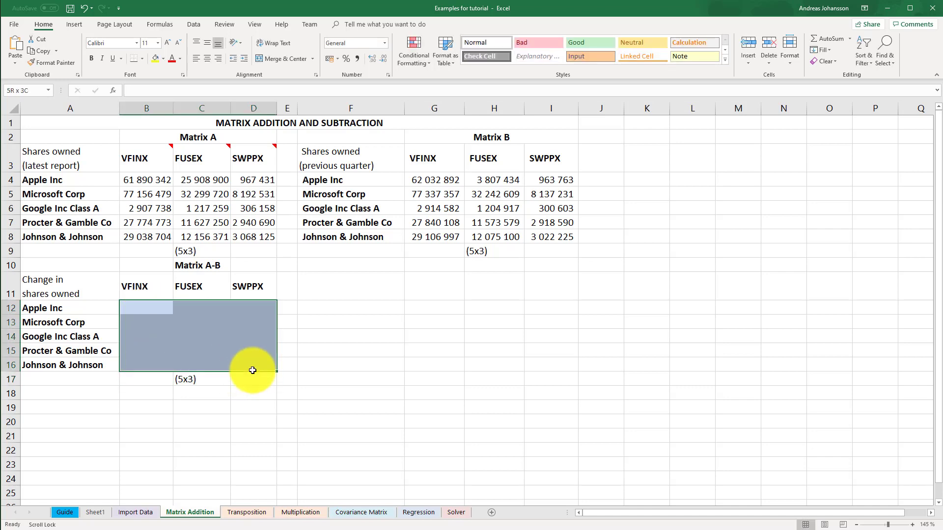
pyautogui.click(131, 87)
pyautogui.write('=')
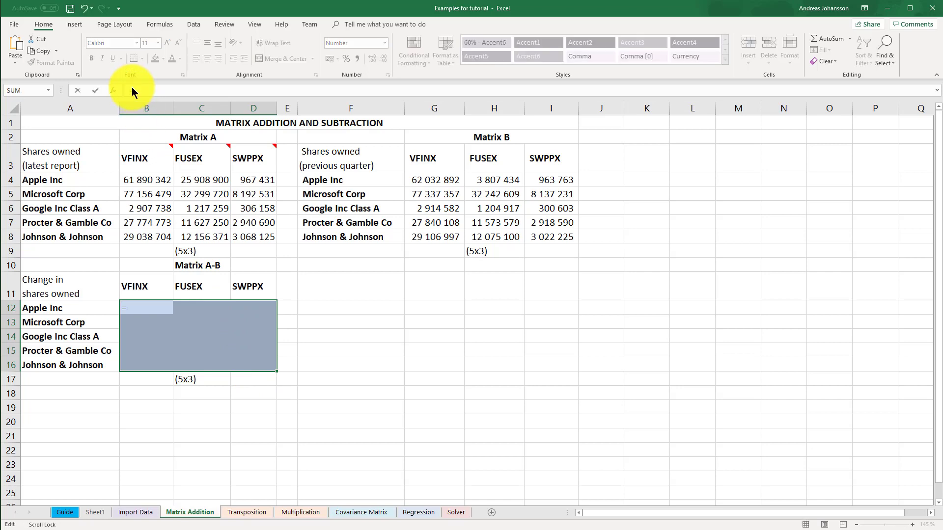
pyautogui.write('A')
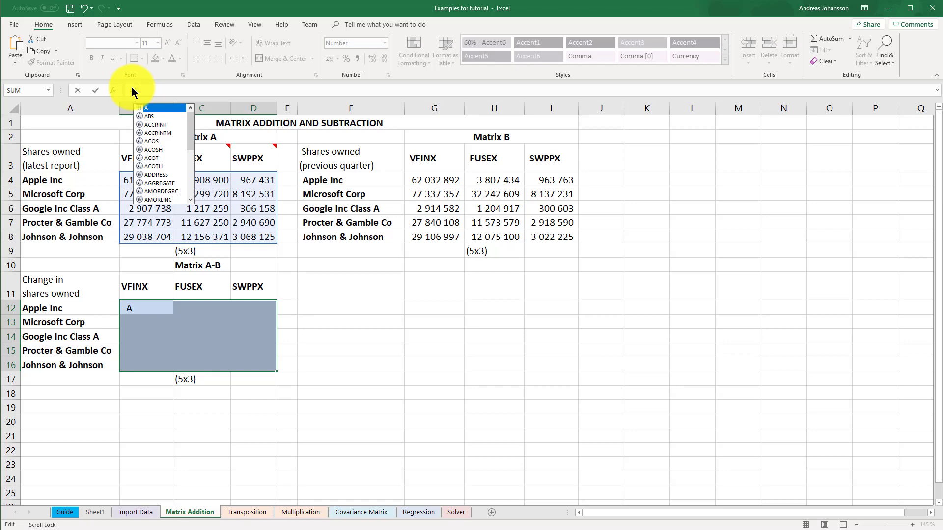
pyautogui.write('-B')
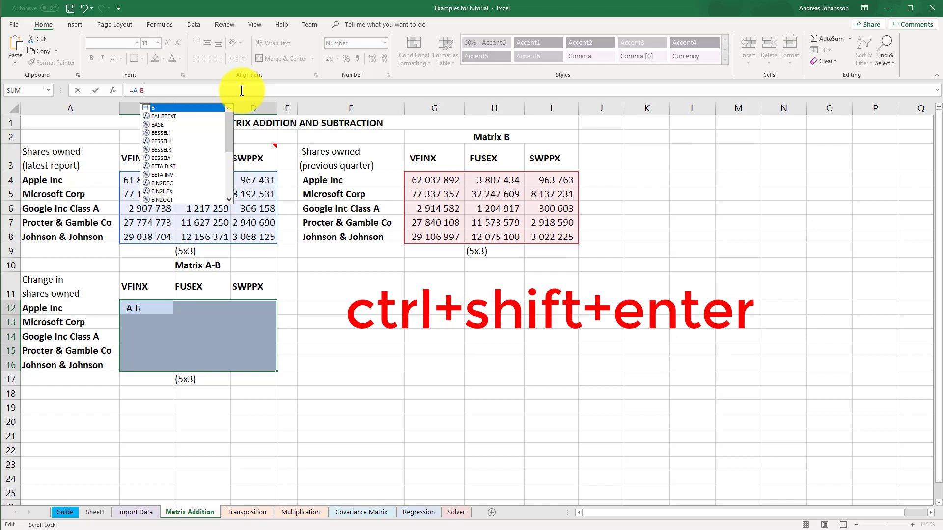
pyautogui.hotkey('ctrl', 'shift', 'Return')
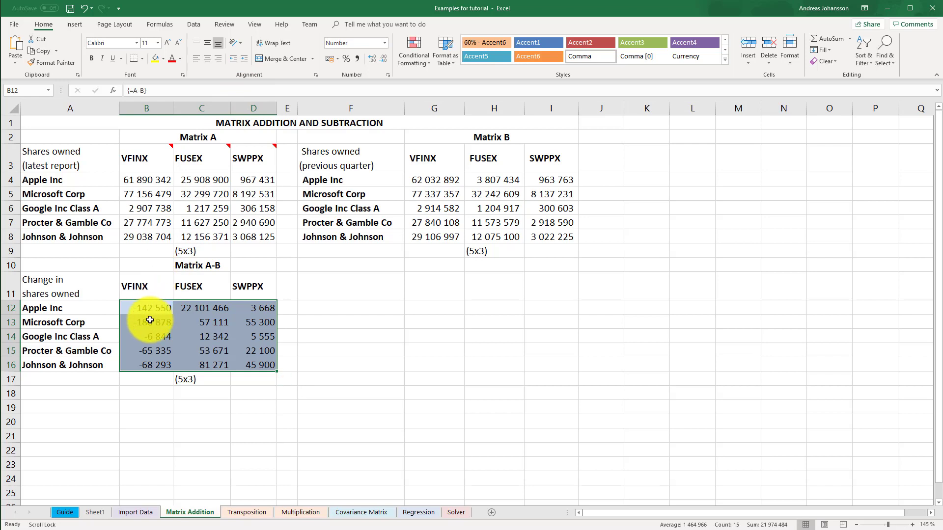
# Step: Clear the Matrix A-B results from B12:D16
pyautogui.moveTo(147, 307); pyautogui.dragTo(249, 362)
pyautogui.press('Delete')
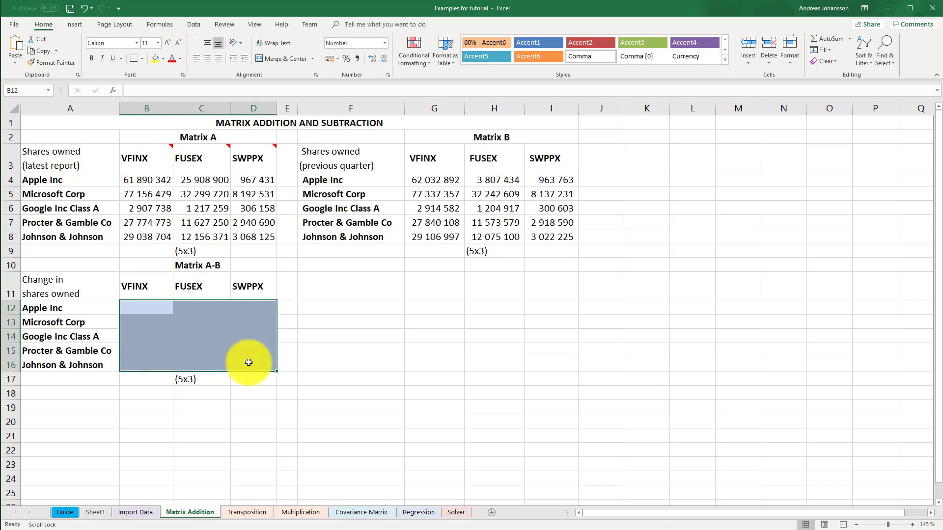
pyautogui.click(138, 310)
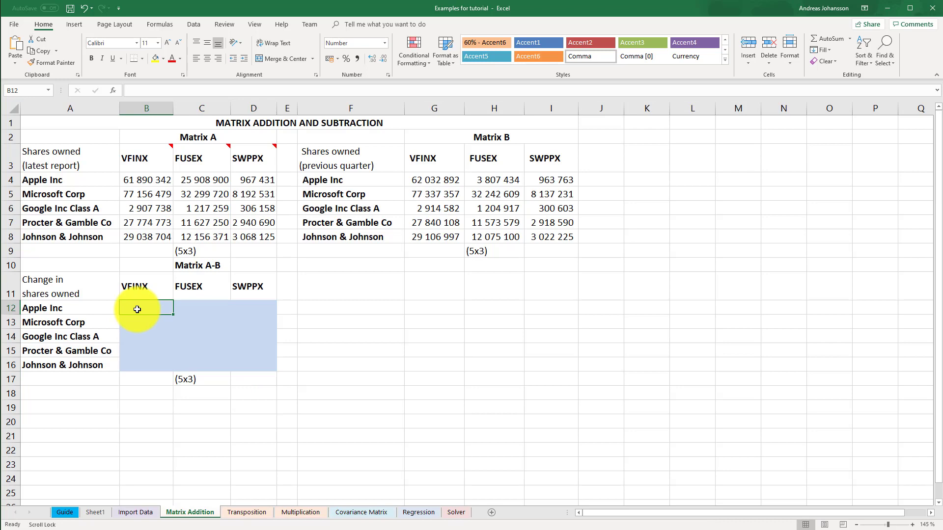
pyautogui.write('=')
pyautogui.press('Escape')
# Step: Enter the array formula =A-b in only the smaller range B12:C15 of the Matrix A-B block
pyautogui.moveTo(137, 309); pyautogui.dragTo(200, 356)
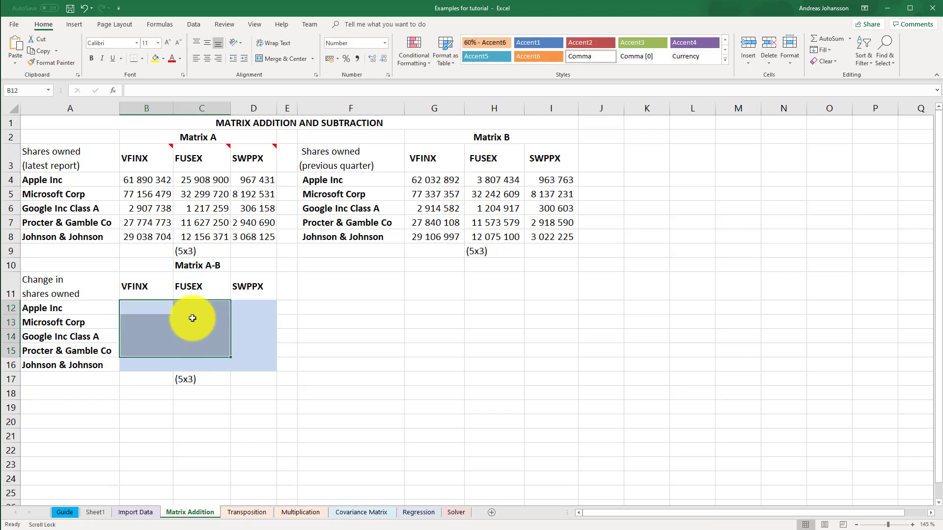
pyautogui.click(145, 89)
pyautogui.write('=')
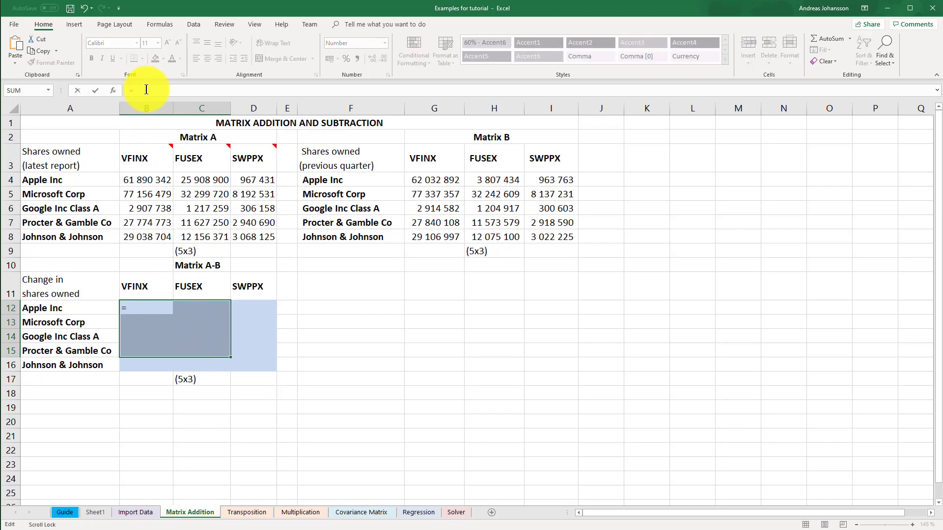
pyautogui.write('A-')
pyautogui.write('b')
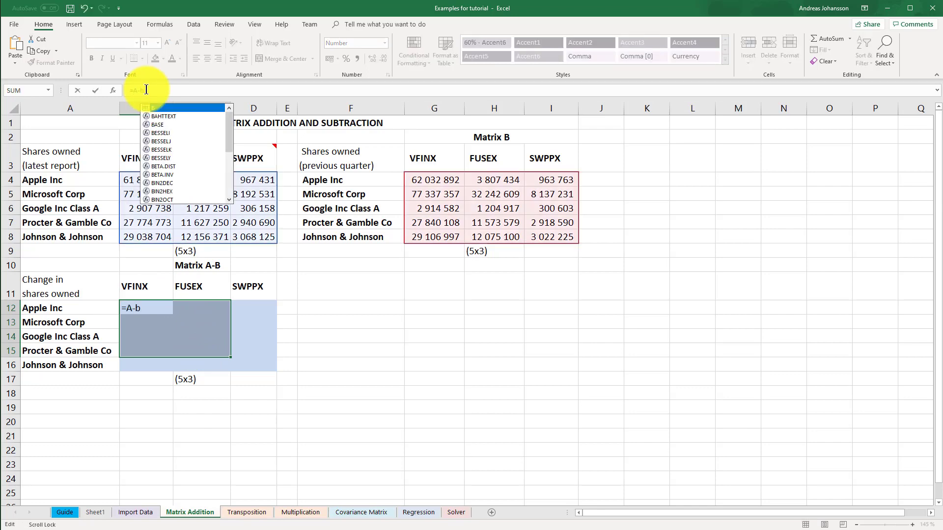
pyautogui.hotkey('ctrl', 'shift', 'Return')
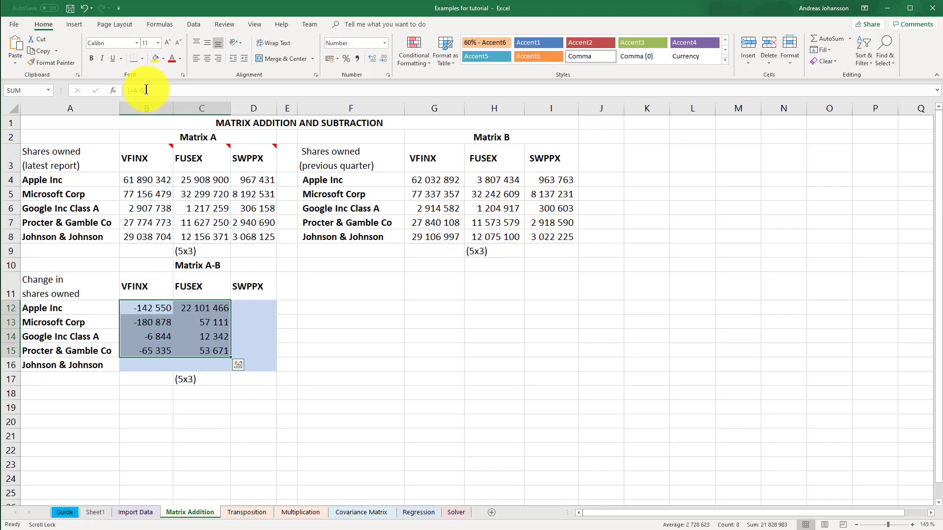
pyautogui.click(318, 315)
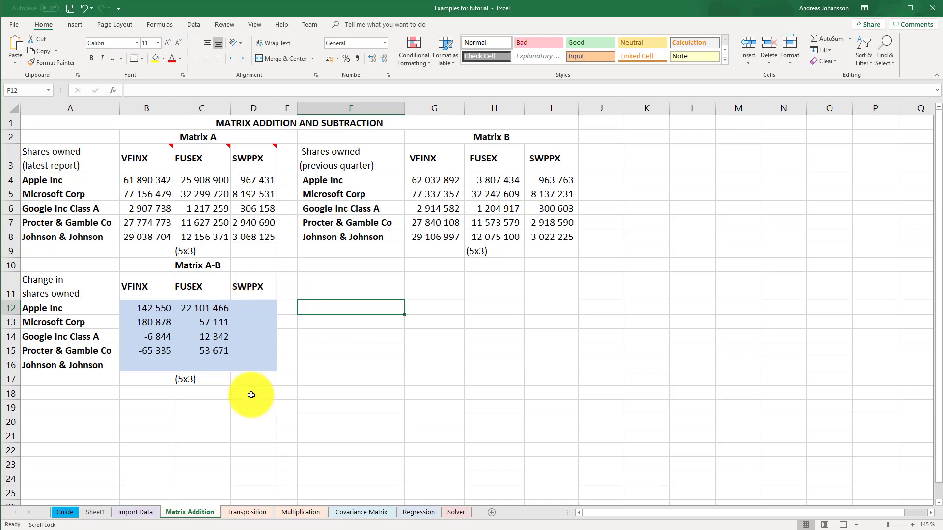
# Step: Re-enter =A-B as an array formula over the full Matrix A-B range B12:D16
pyautogui.moveTo(142, 307); pyautogui.dragTo(256, 370)
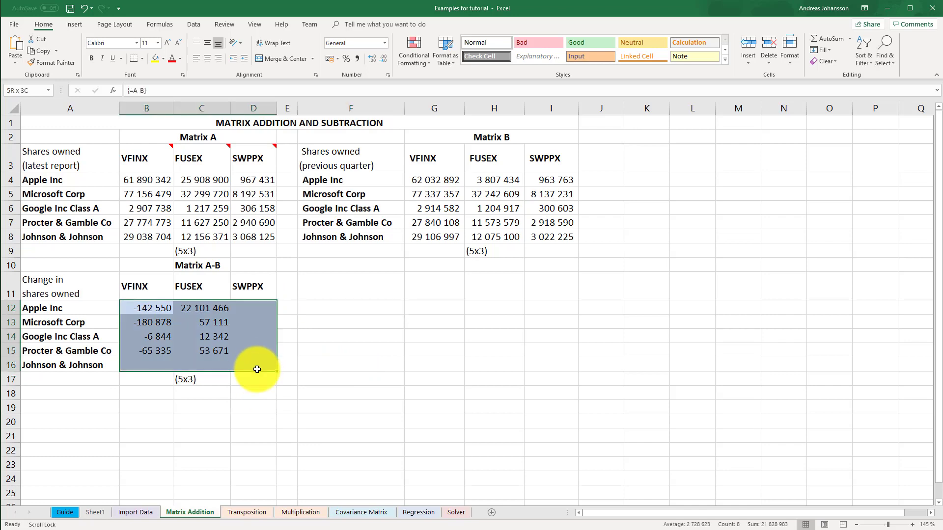
pyautogui.write('=A-B')
pyautogui.hotkey('ctrl', 'shift', 'Return')
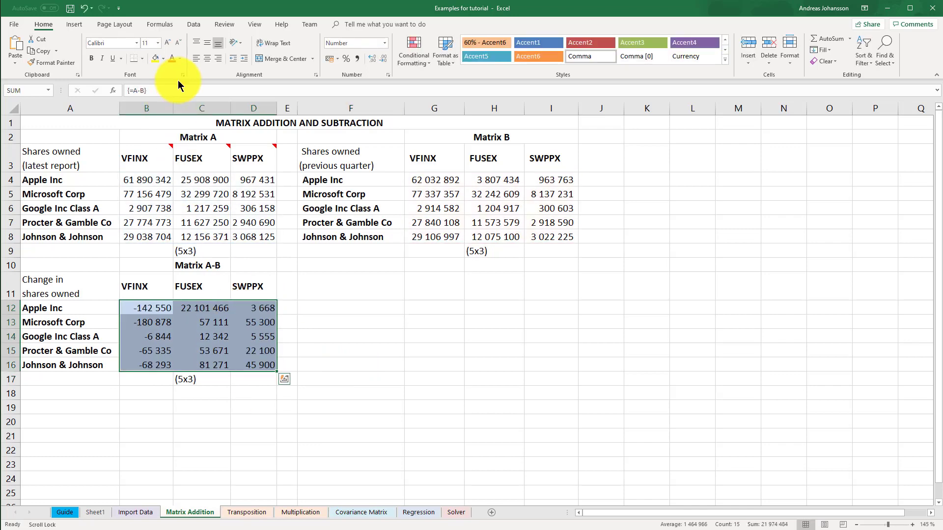
pyautogui.click(342, 285)
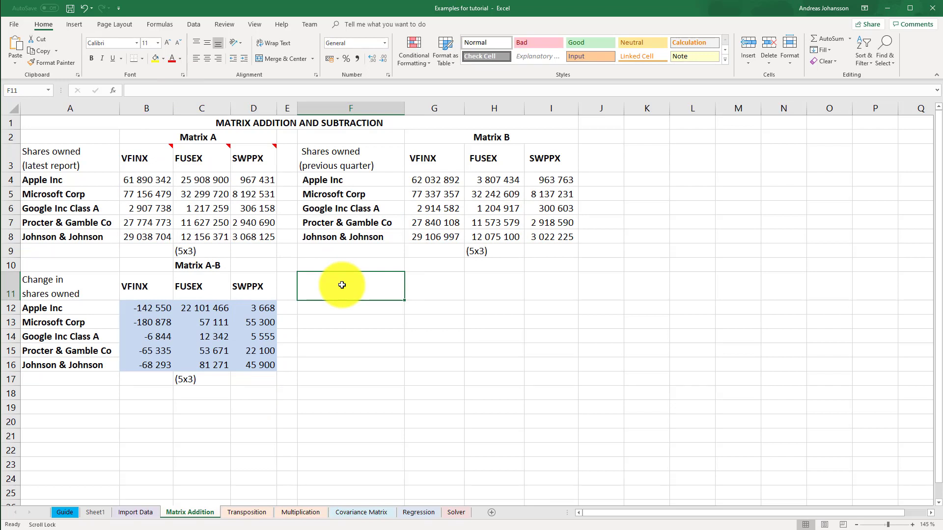
# Step: Examine the Apple Inc change for FUSEX in C12 against the corresponding previous-quarter value in H4 of Matrix B
pyautogui.click(205, 309)
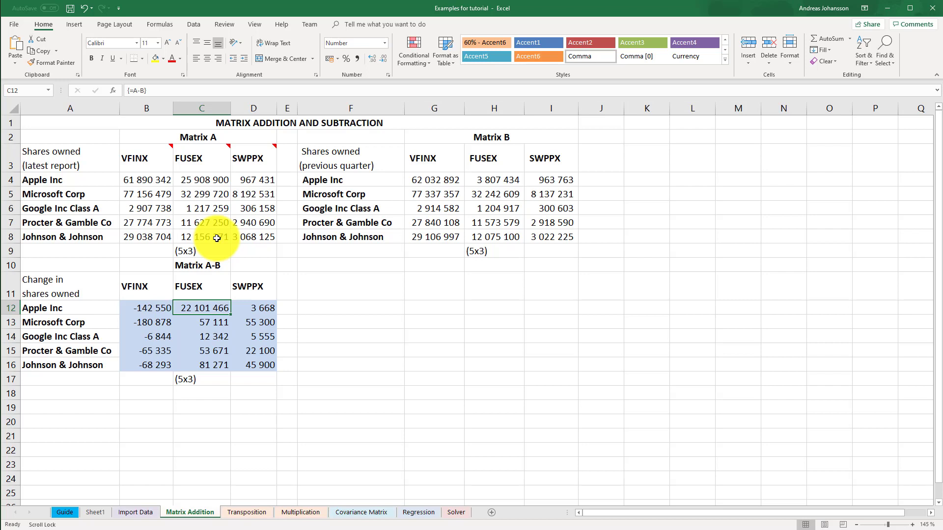
pyautogui.doubleClick(478, 178)
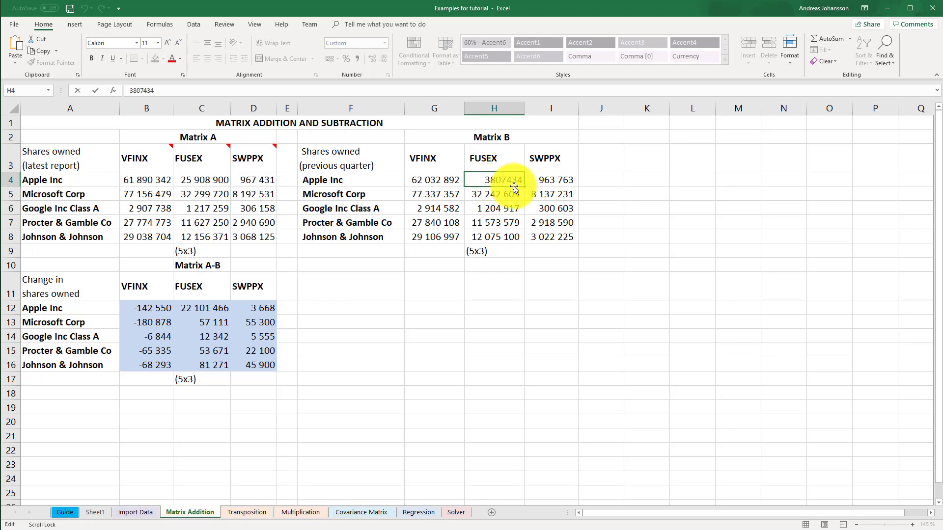
pyautogui.press('Escape')
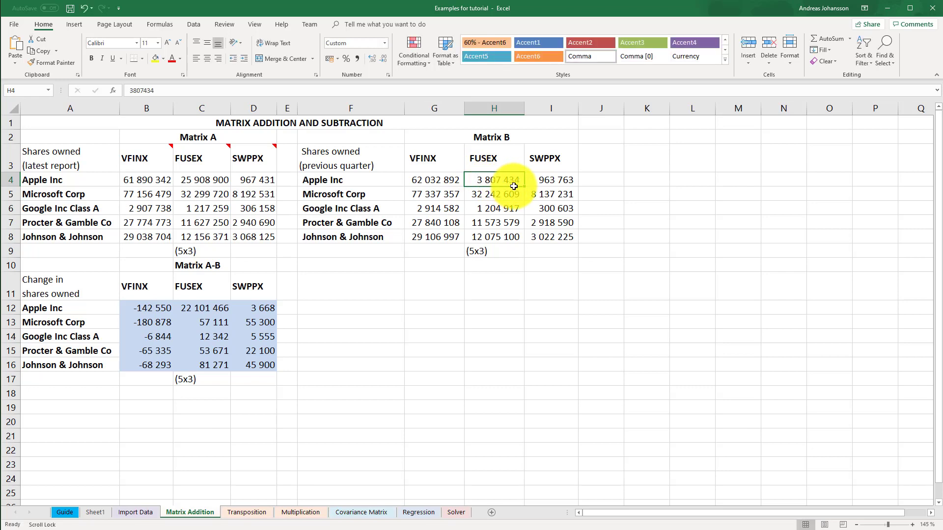
pyautogui.click(225, 309)
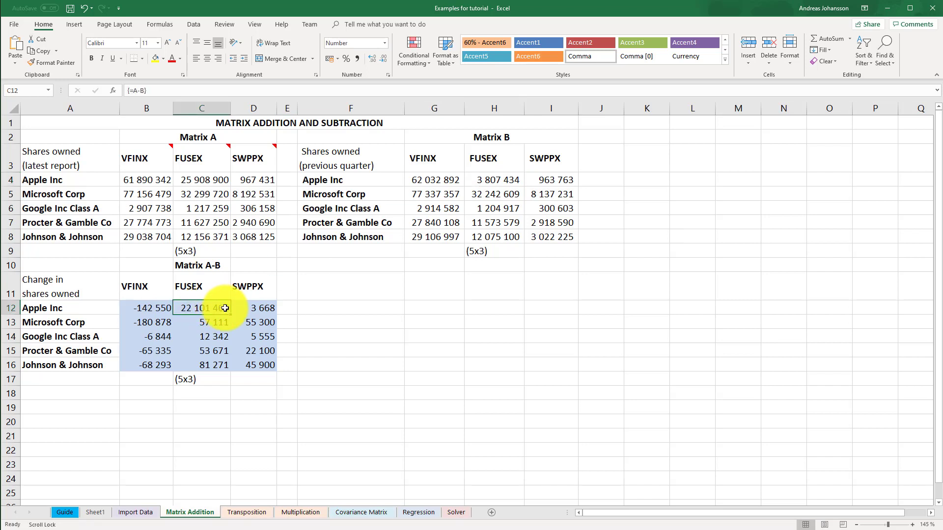
pyautogui.click(493, 180)
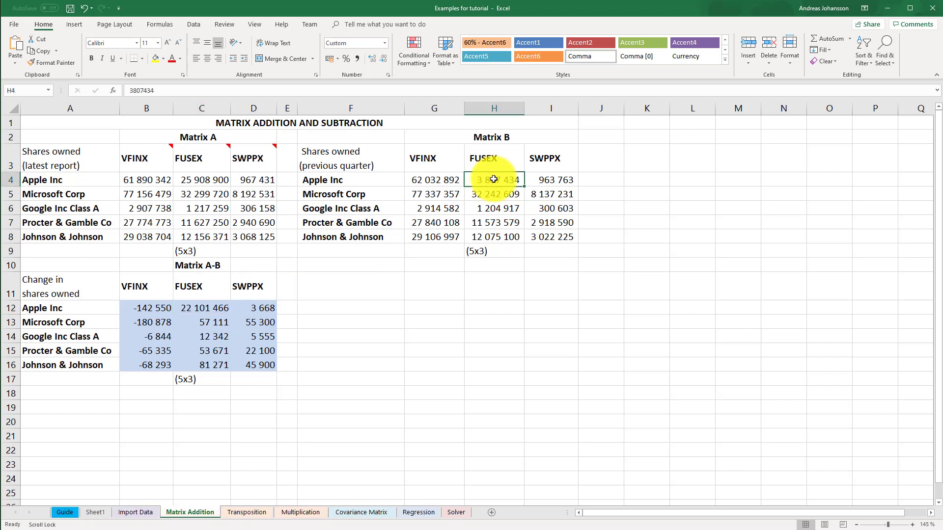